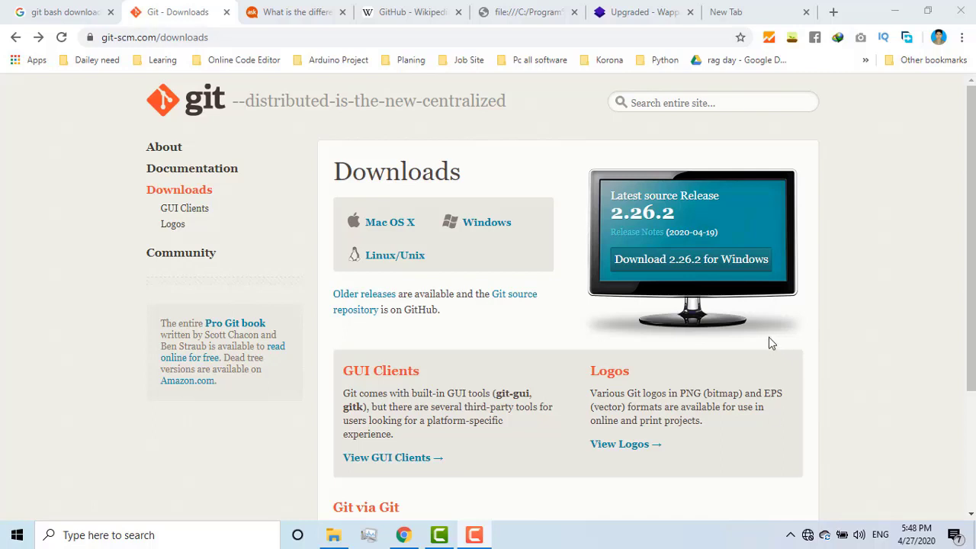
pyautogui.hotkey('alt', 'Tab')
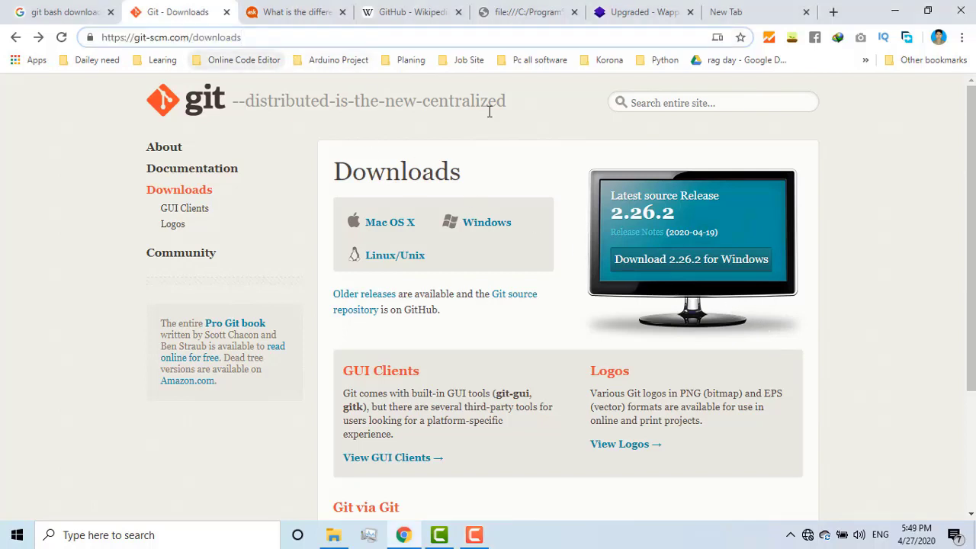
pyautogui.scroll(-2, 435, 250)
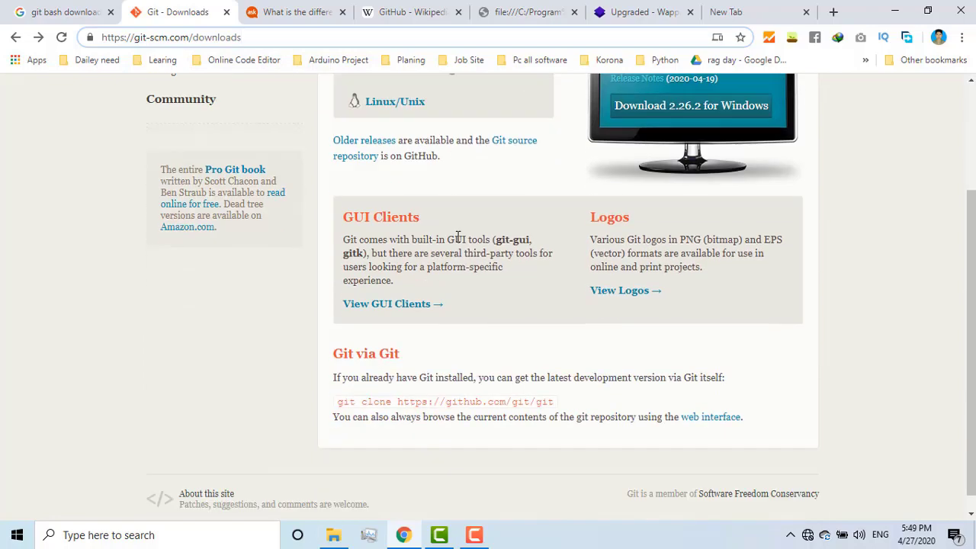
pyautogui.scroll(1, 533, 240)
pyautogui.scroll(2, 603, 228)
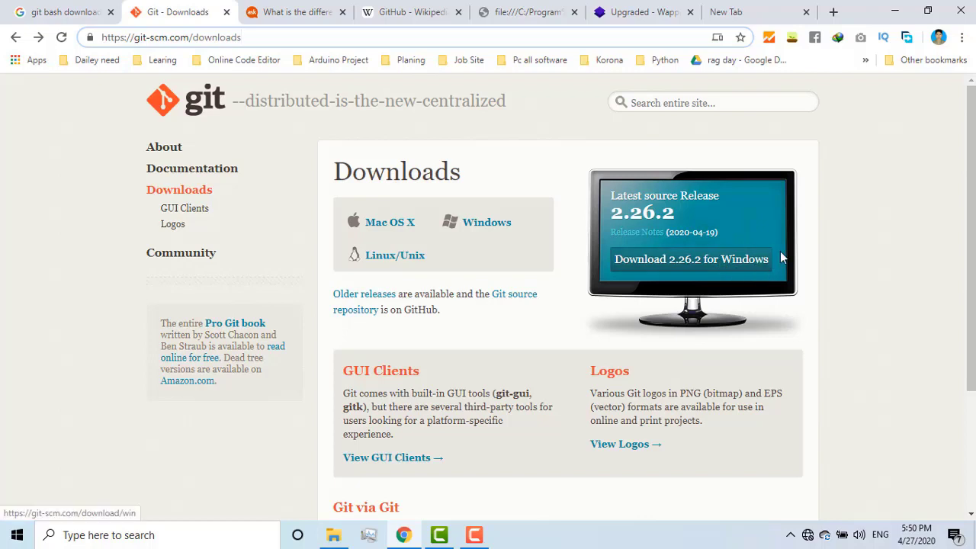
# Minimize Chrome and run Git-2.26.2-64-bit.exe from the D:\Git folder via This PC.
pyautogui.click(896, 20)
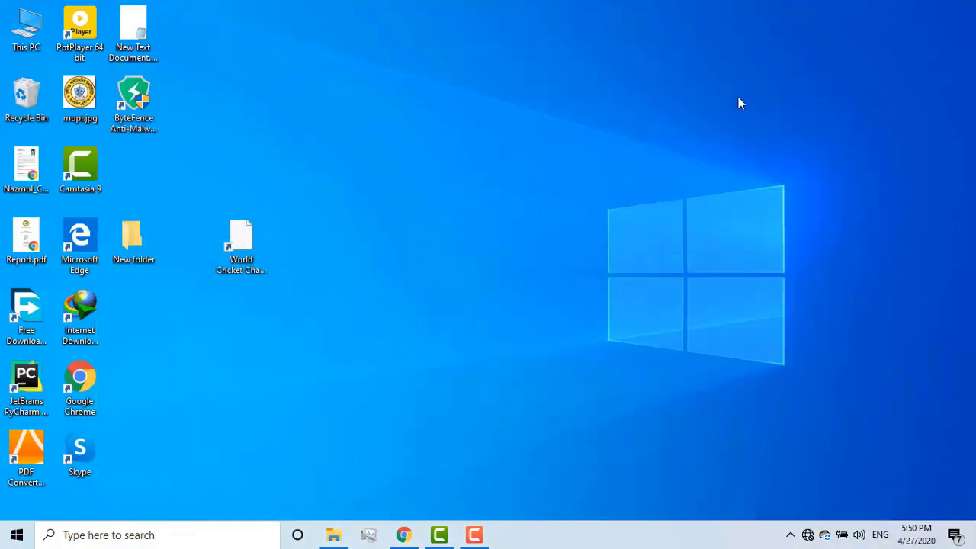
pyautogui.doubleClick(23, 44)
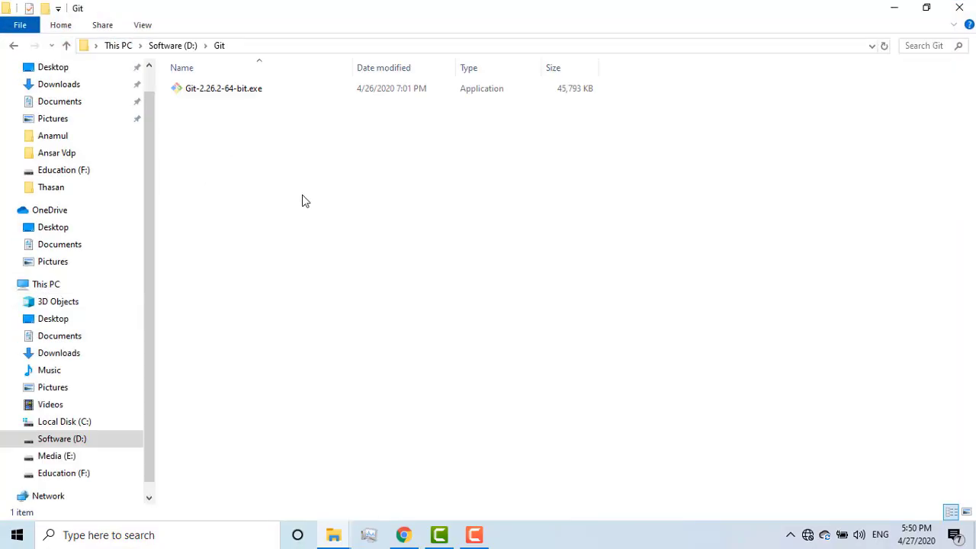
pyautogui.click(239, 100)
pyautogui.doubleClick(238, 100)
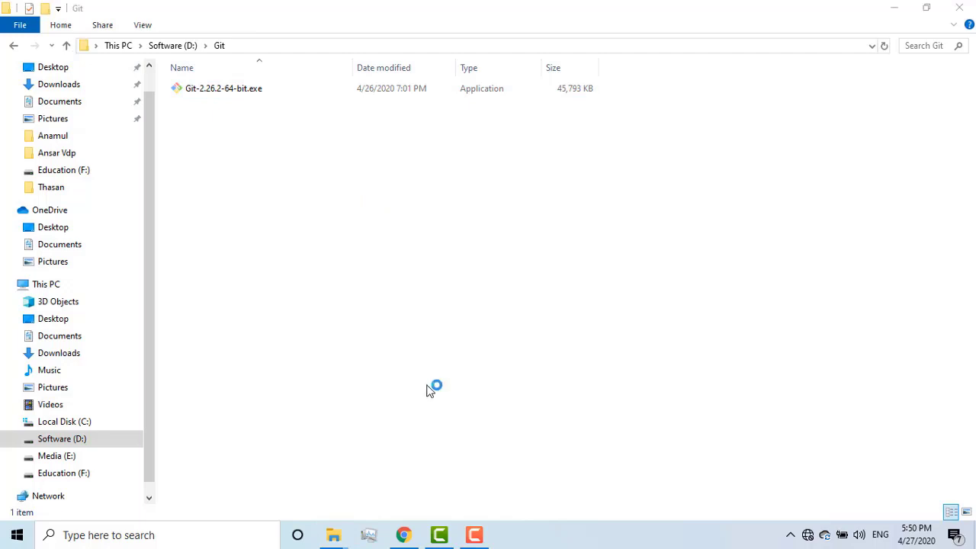
# Accept the license and install into the existing C:\Program Files\Git with default components, Start Menu folder and Vim editor.
pyautogui.click(581, 383)
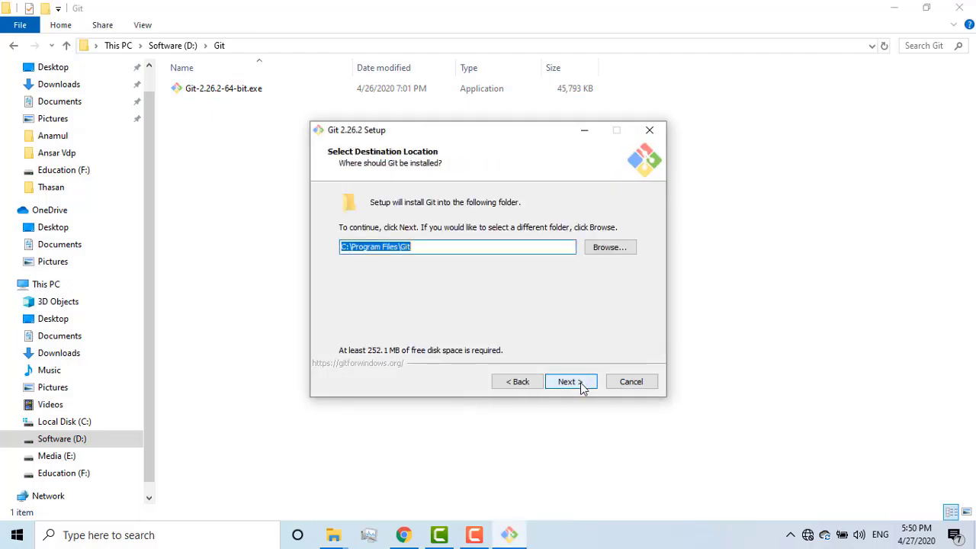
pyautogui.click(581, 384)
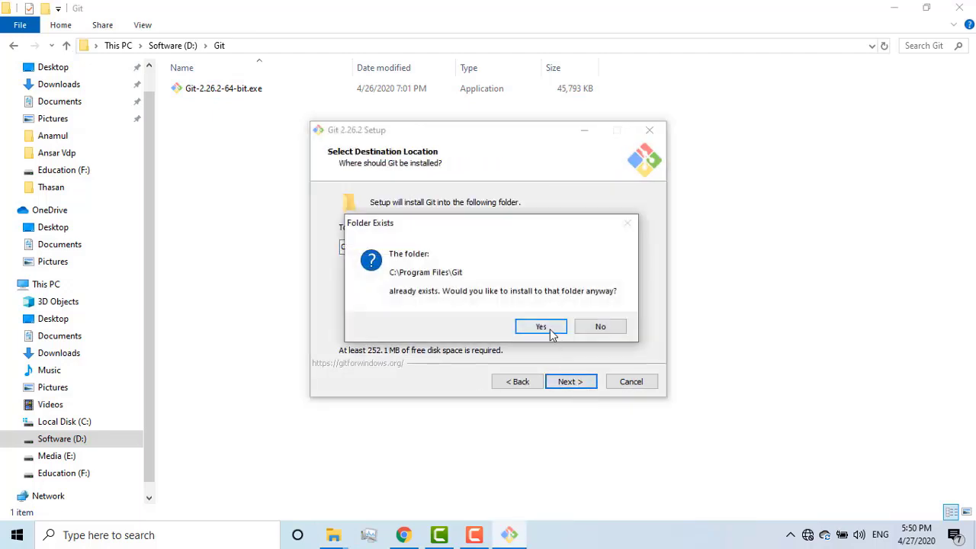
pyautogui.click(551, 329)
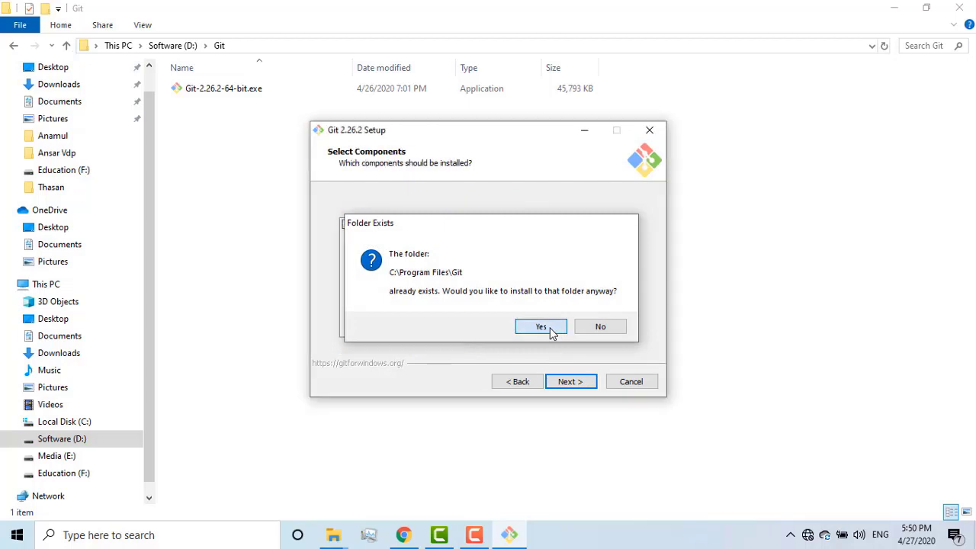
pyautogui.click(565, 385)
pyautogui.click(565, 385)
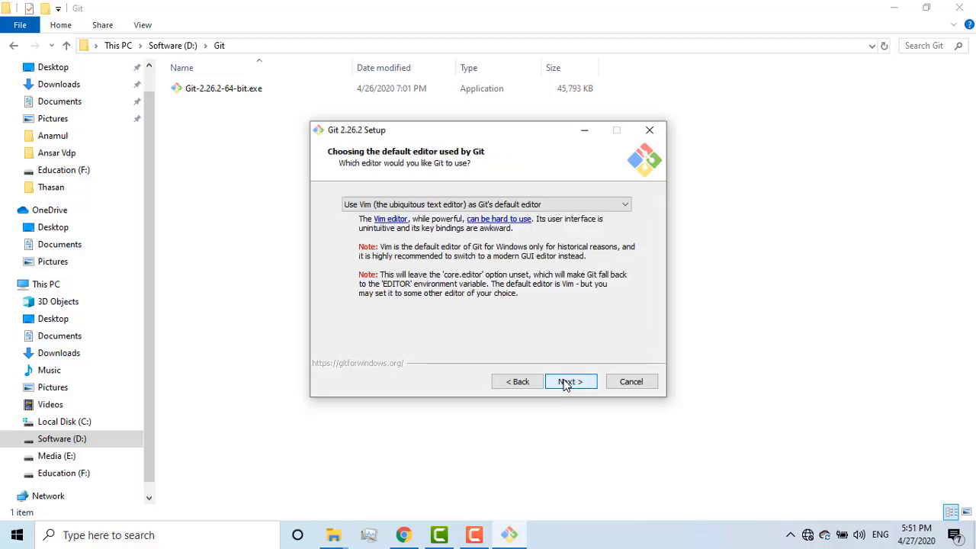
pyautogui.click(565, 385)
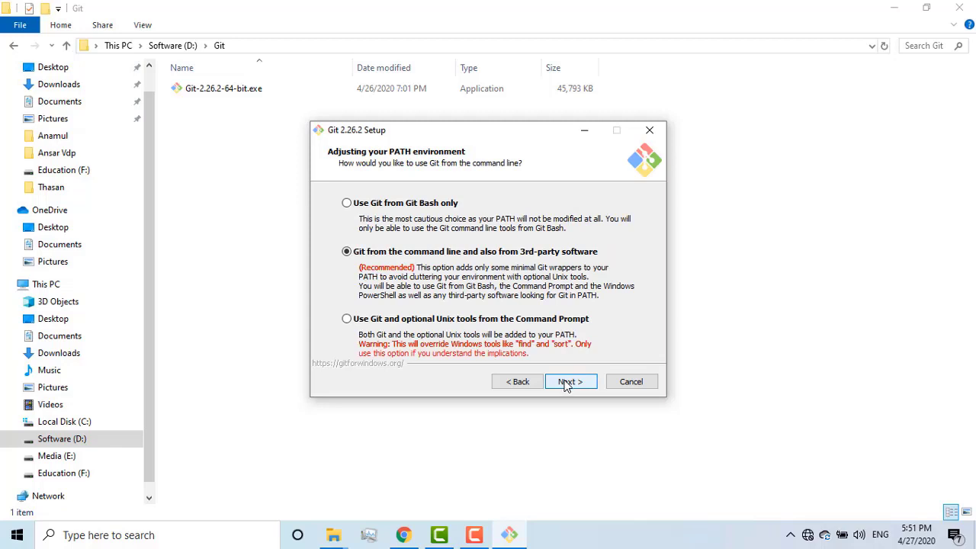
# Choose 'Use Git from Git Bash only', keeping OpenSSL, default line endings and terminal emulator.
pyautogui.click(352, 206)
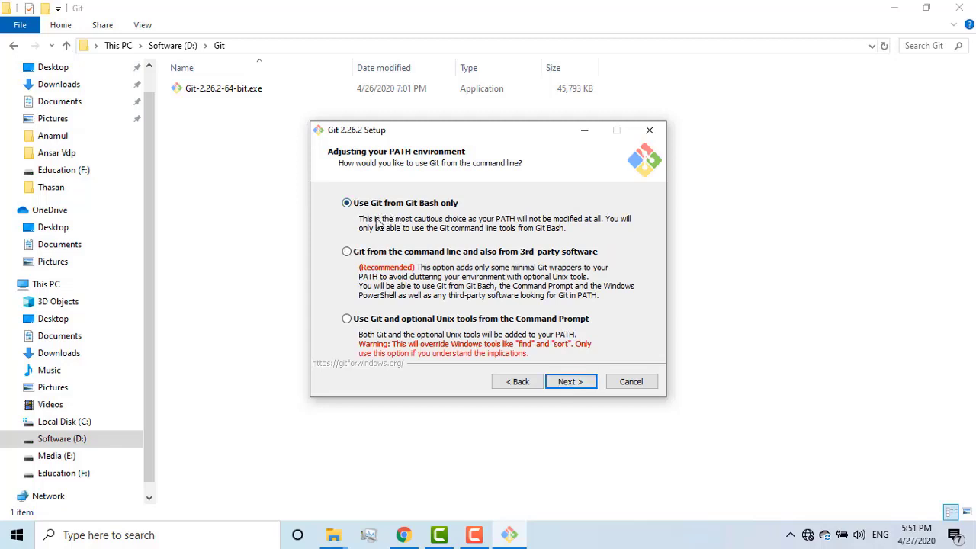
pyautogui.click(572, 383)
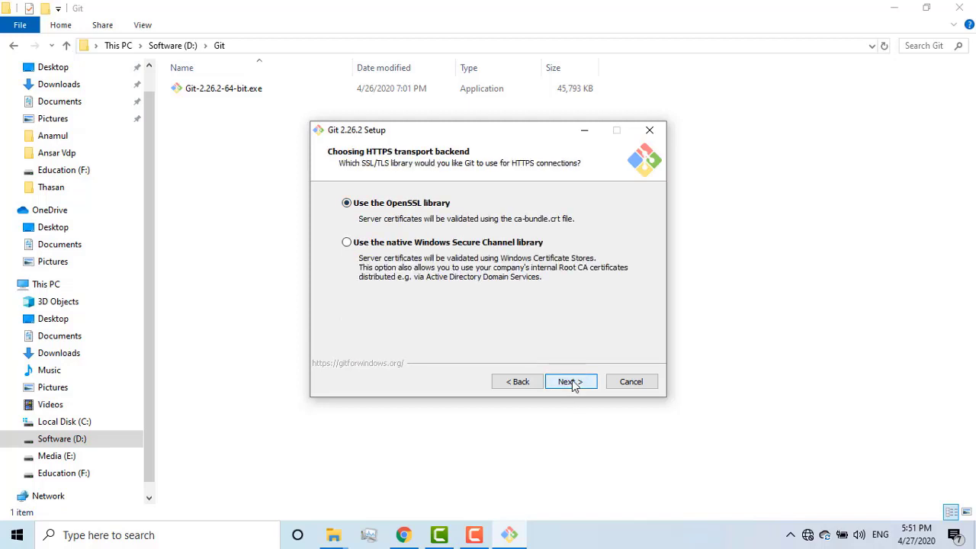
pyautogui.click(574, 383)
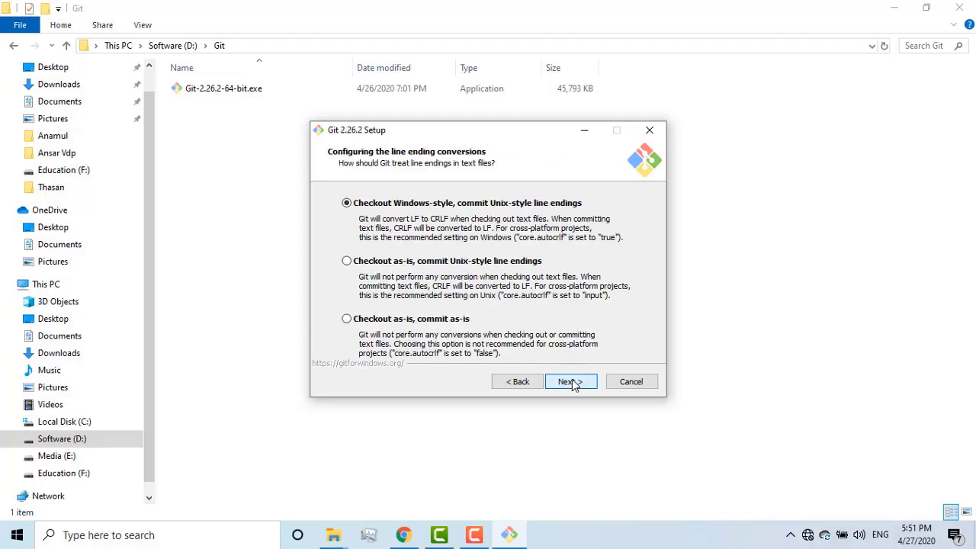
pyautogui.click(574, 384)
pyautogui.click(573, 383)
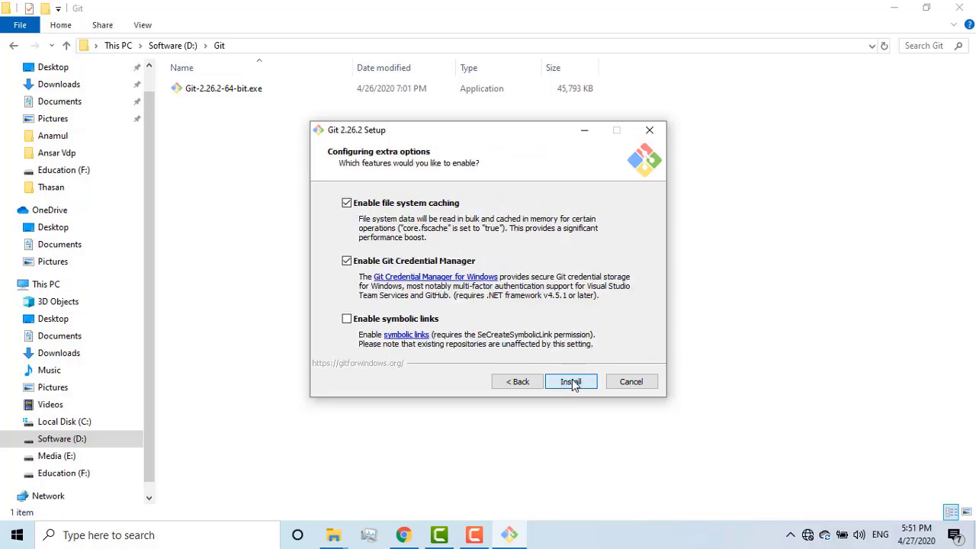
# Install Git 2.26.2 with the chosen options and wait for it to complete.
pyautogui.click(574, 384)
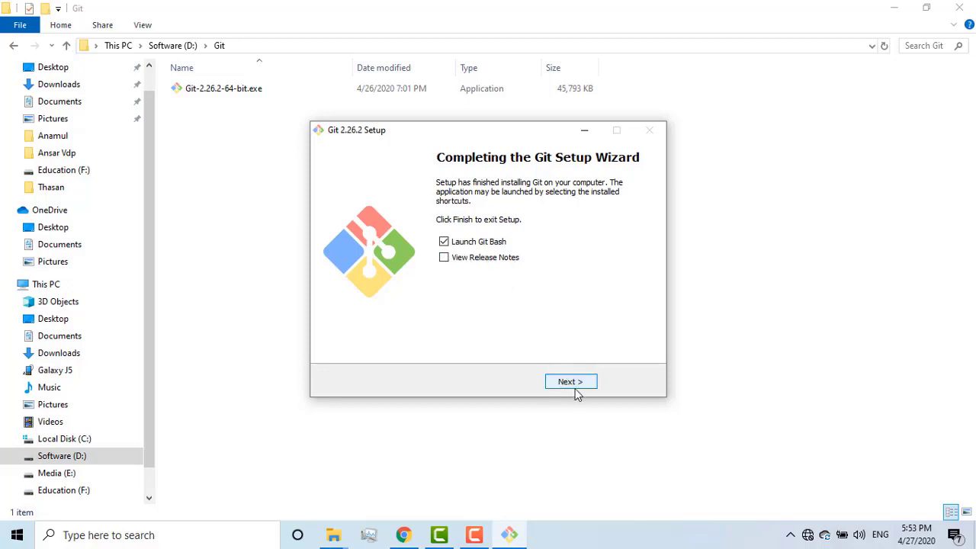
# Finish setup to launch Git Bash, reposition its window, and start a second Git Bash from Start.
pyautogui.click(572, 383)
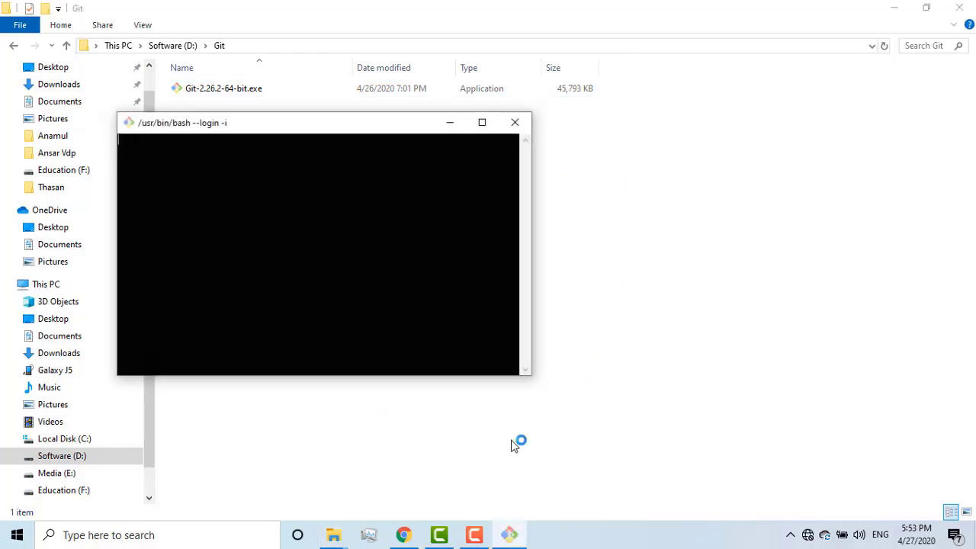
pyautogui.moveTo(331, 124); pyautogui.dragTo(450, 136)
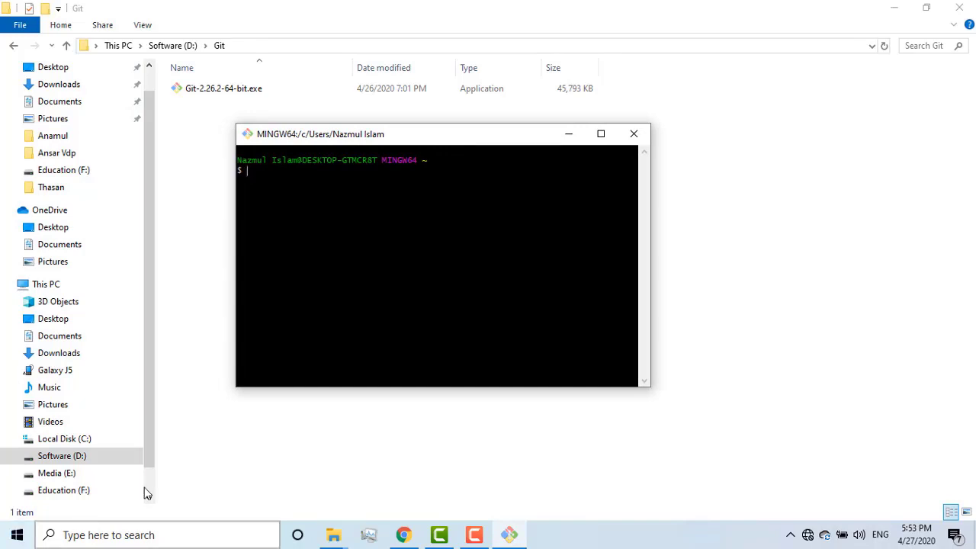
pyautogui.click(28, 541)
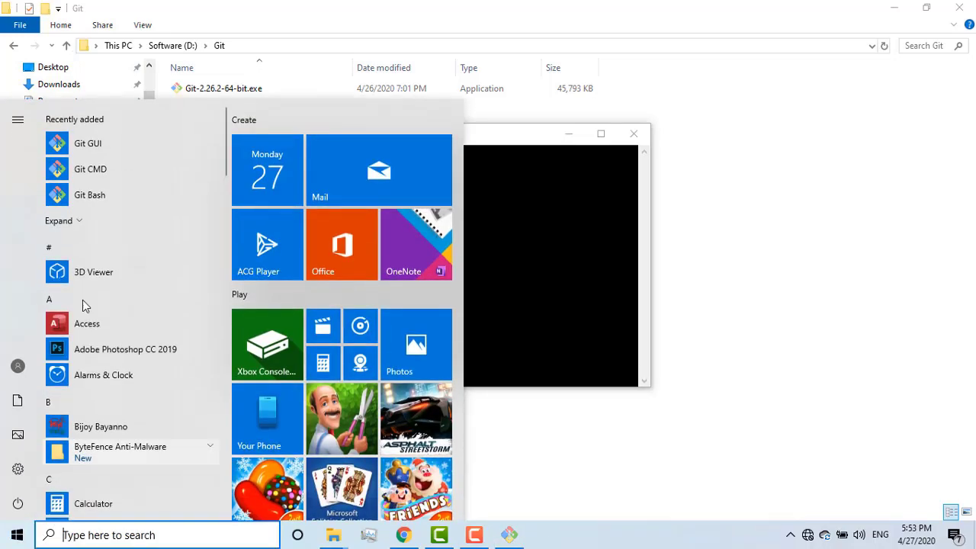
pyautogui.click(96, 202)
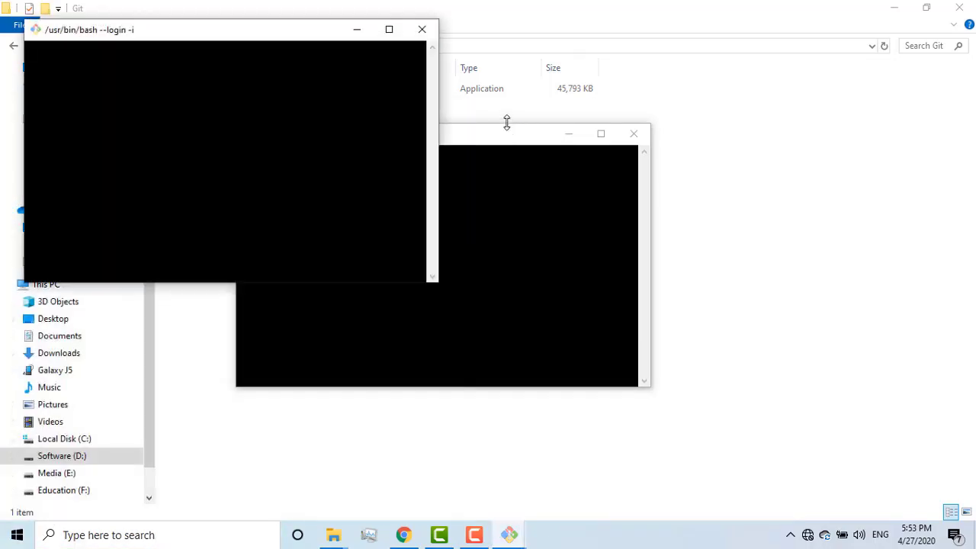